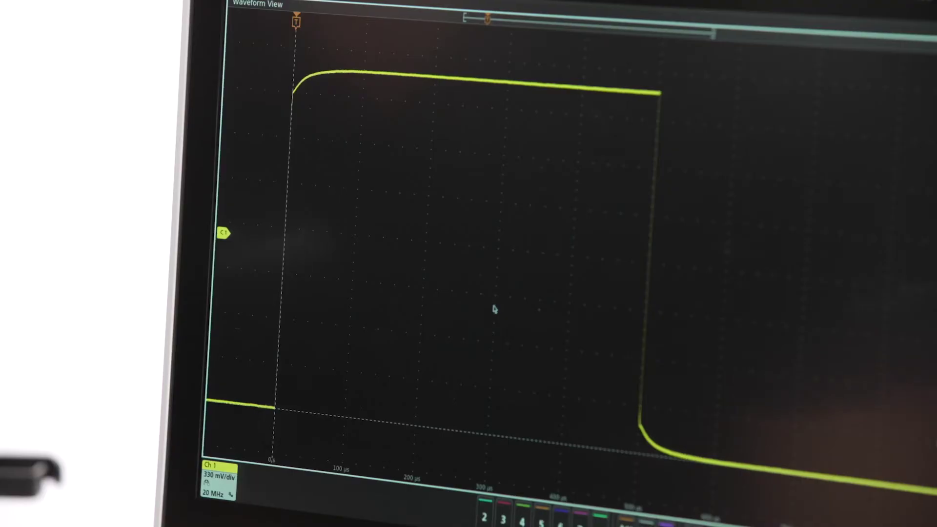
Run probe compensation for the Channel 1 probe from its Probe Setup settings.
click(231, 469)
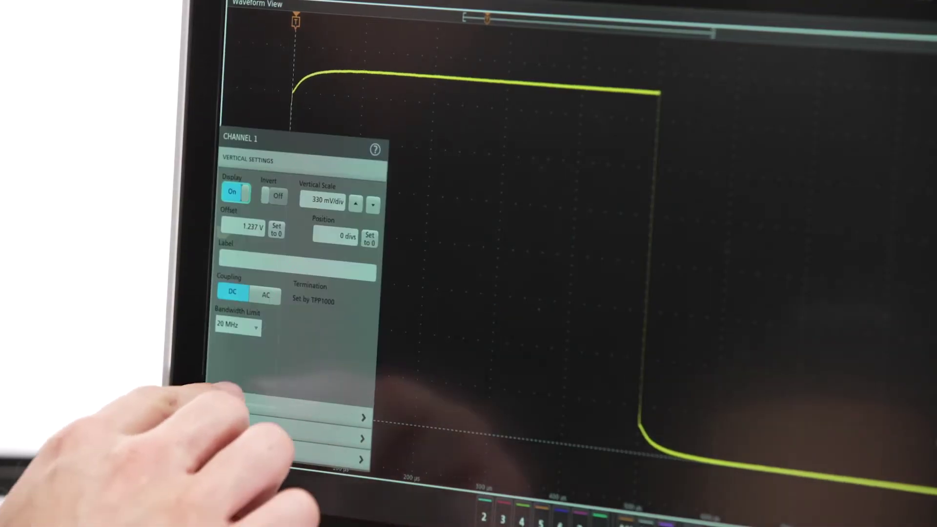
click(242, 179)
click(242, 264)
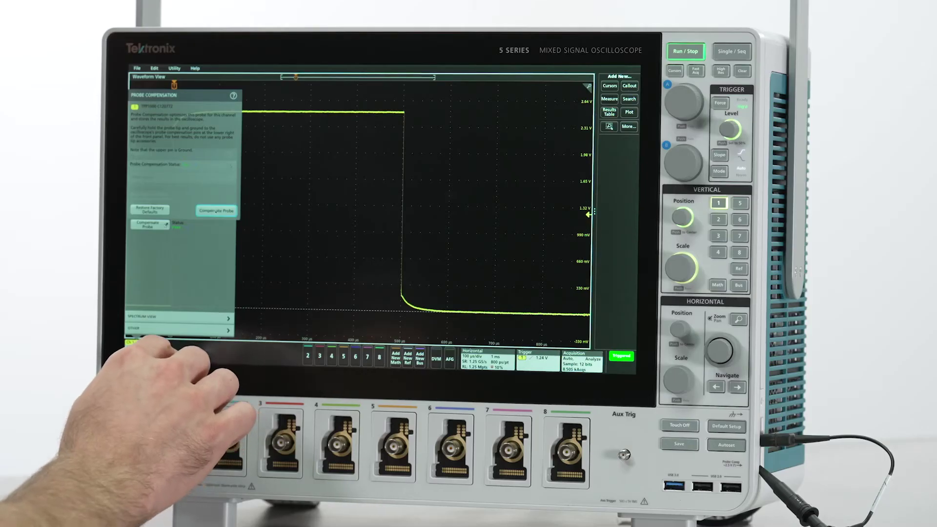
click(139, 343)
click(140, 342)
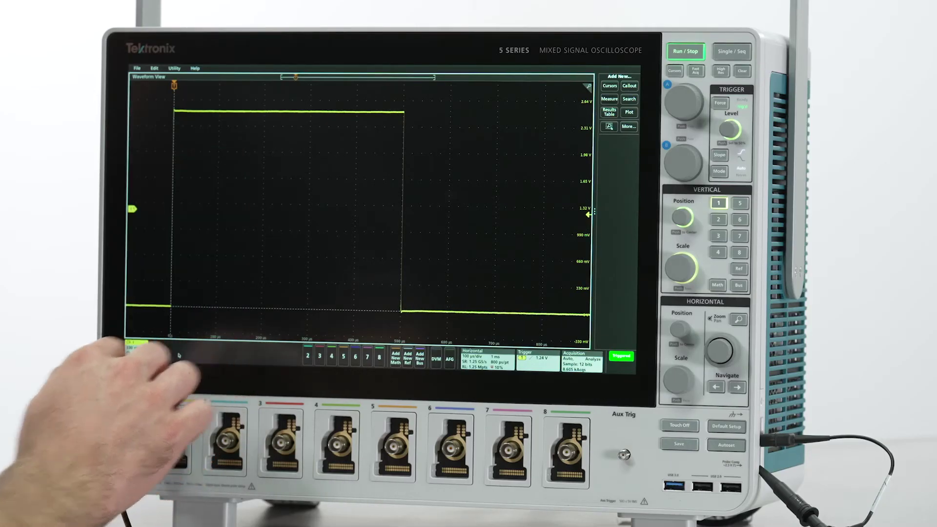